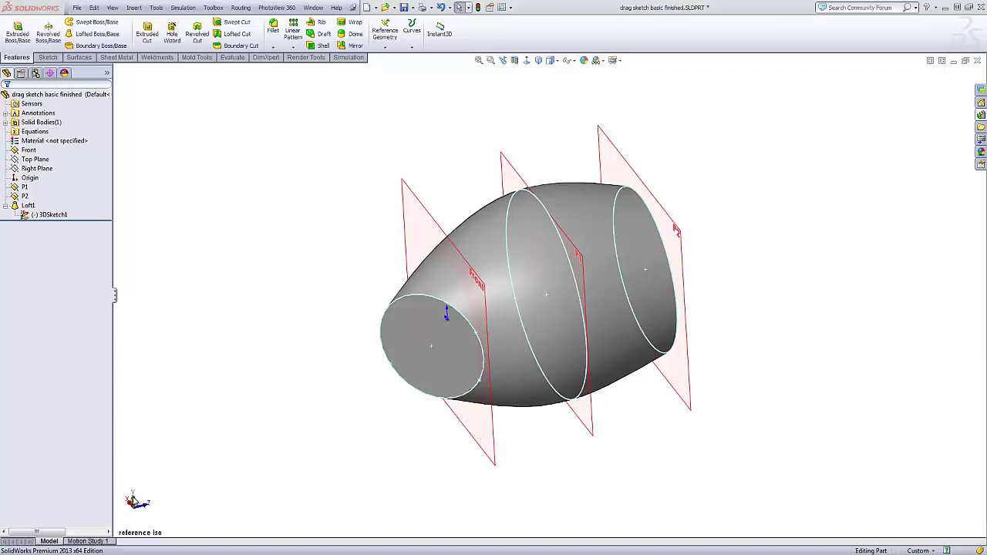
Step: Inspect the three-circle part by orbiting it and switching between preset view orientations
middle_drag(446, 312, 540, 328)
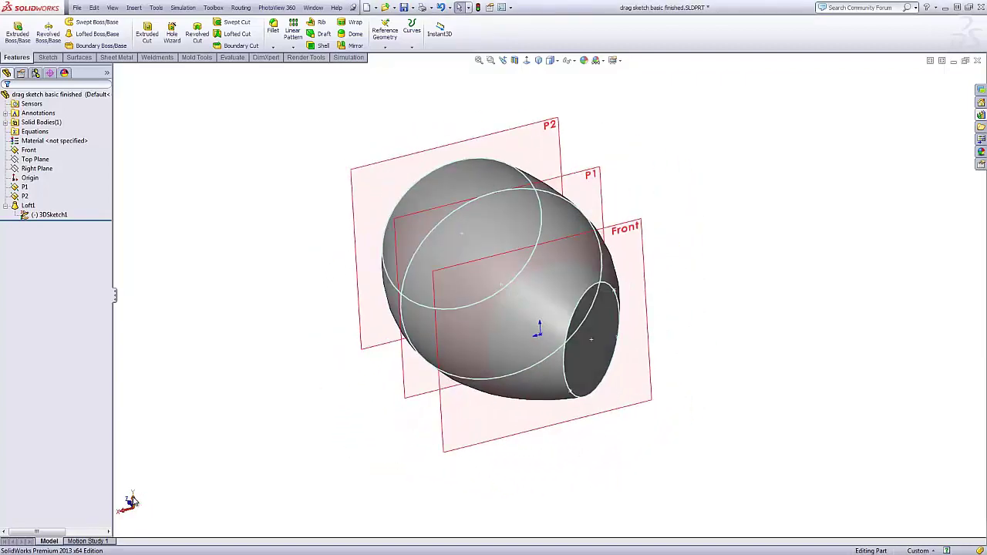
click(133, 502)
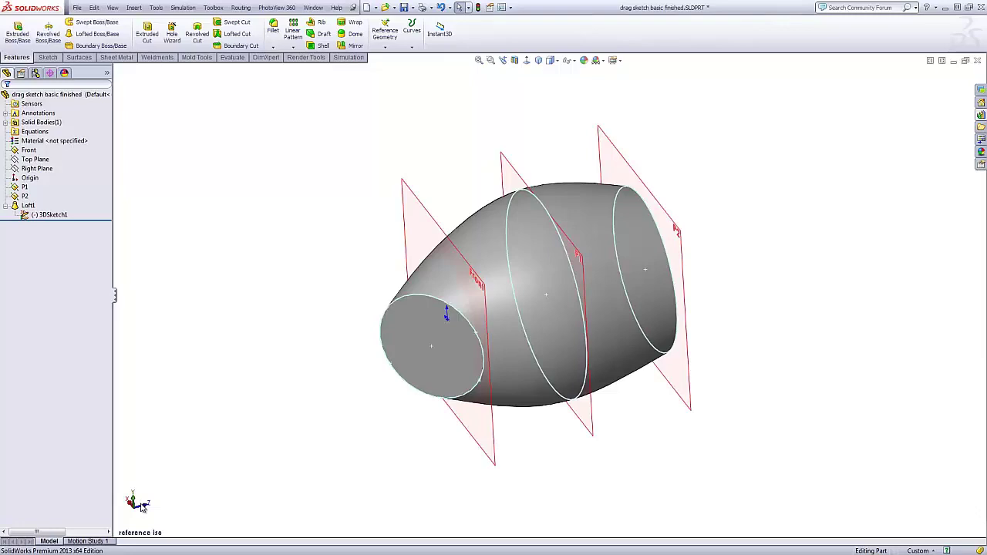
click(144, 509)
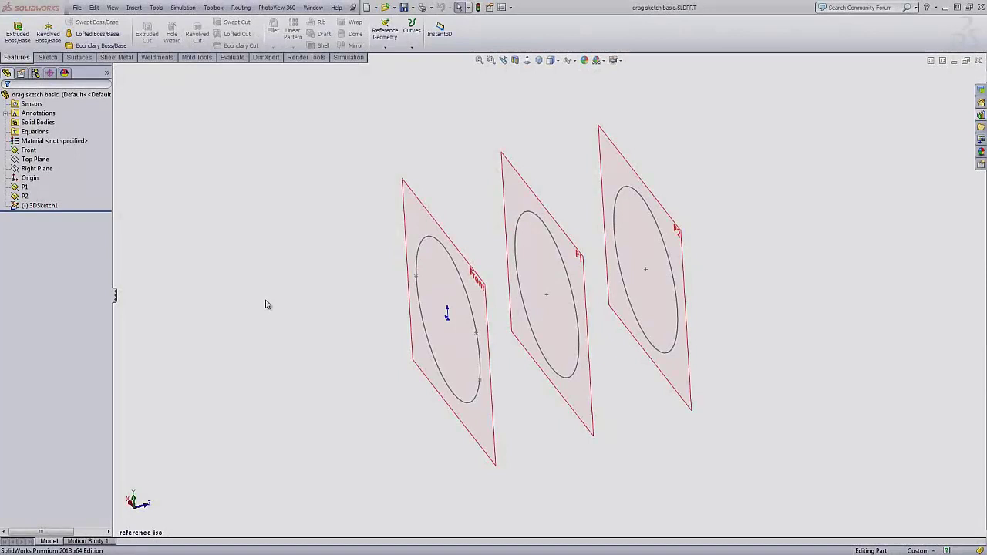
Step: Loft a solid through the circles on Front, P1 and P2 as three profiles, creating Loft1
click(49, 206)
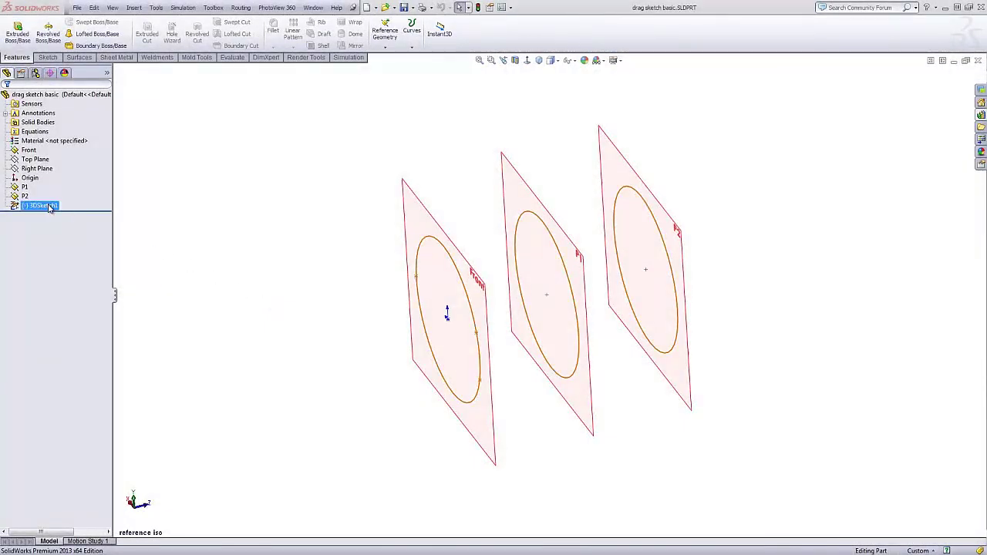
click(95, 35)
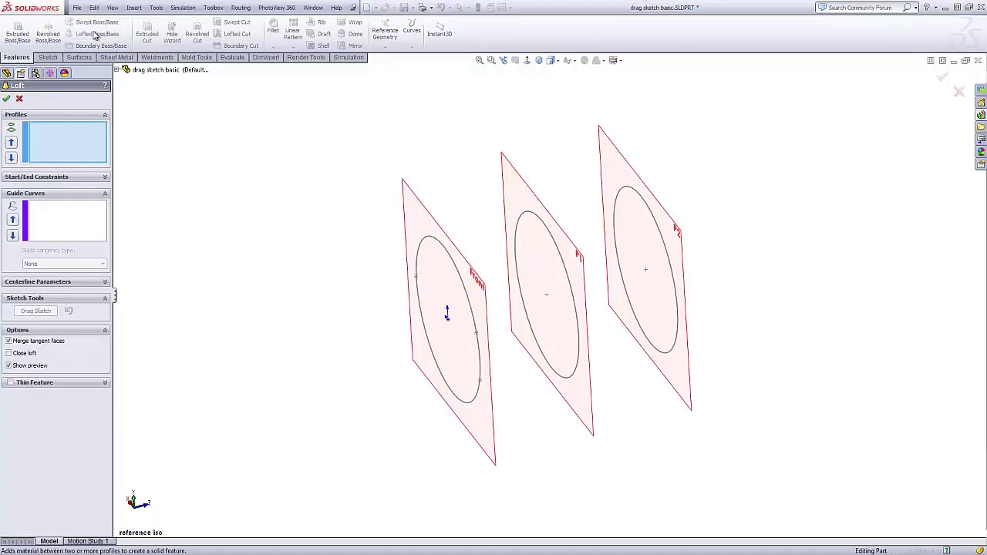
click(480, 359)
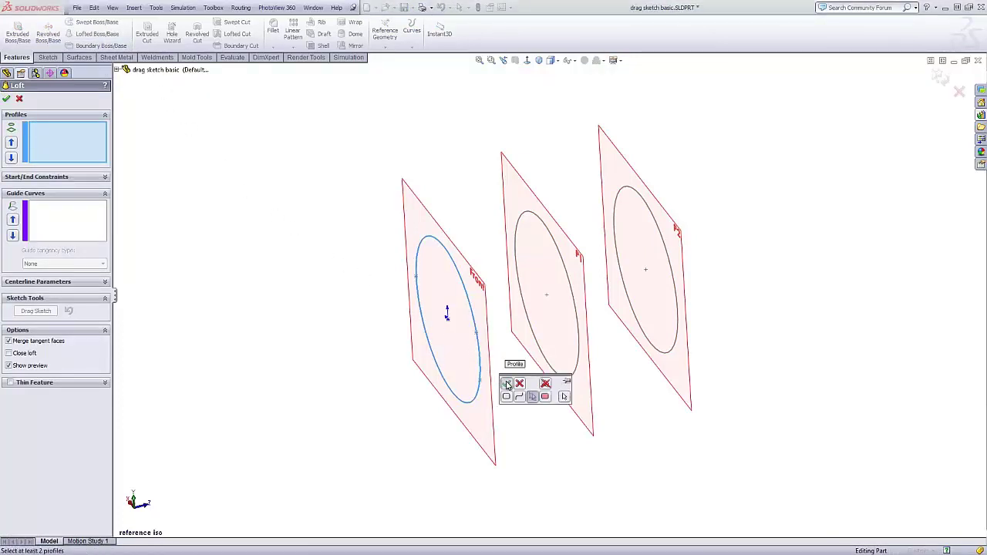
click(507, 384)
click(588, 334)
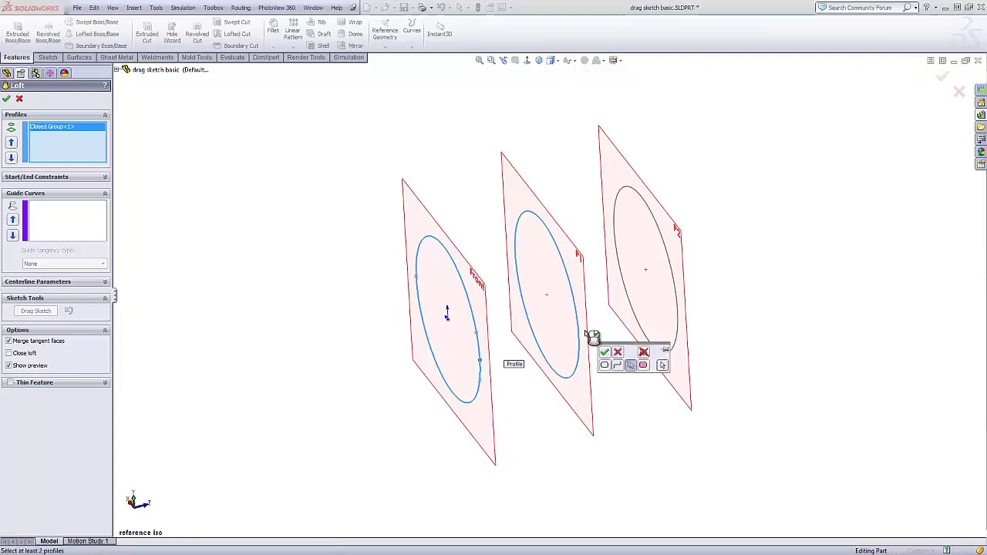
click(604, 352)
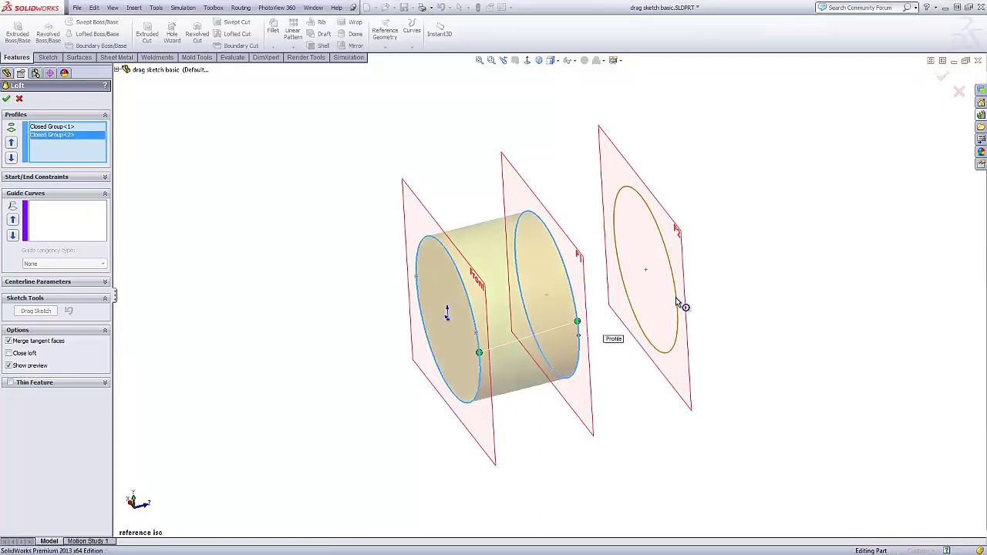
click(678, 303)
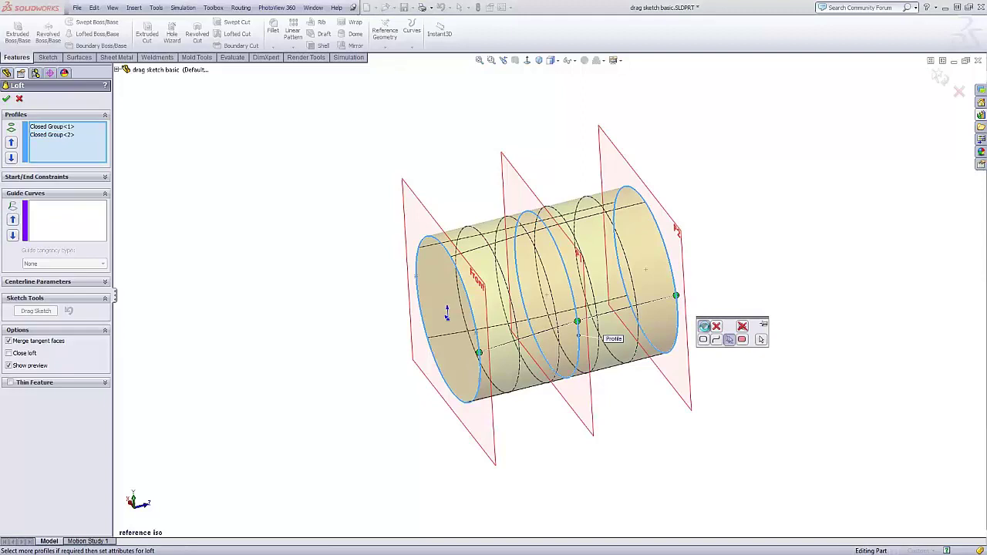
click(704, 327)
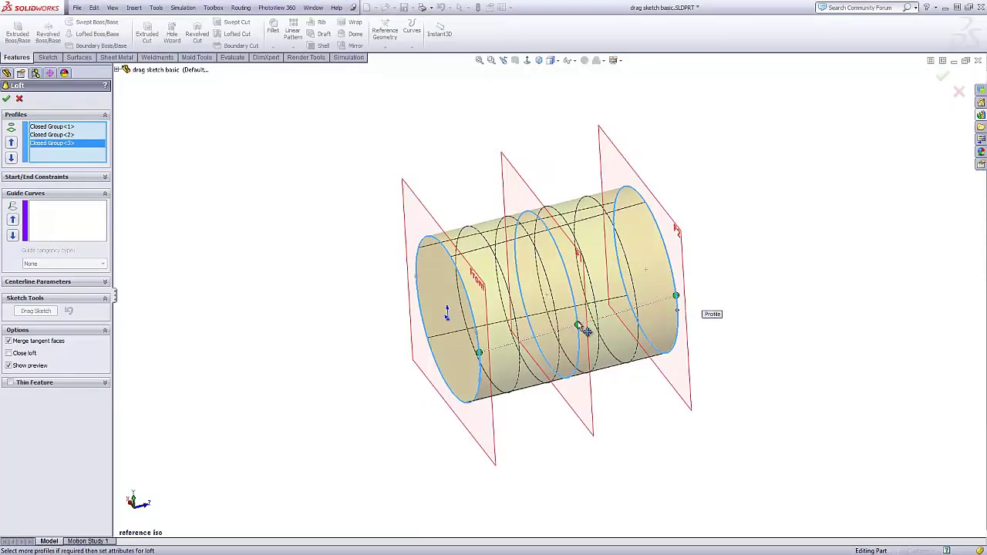
click(7, 100)
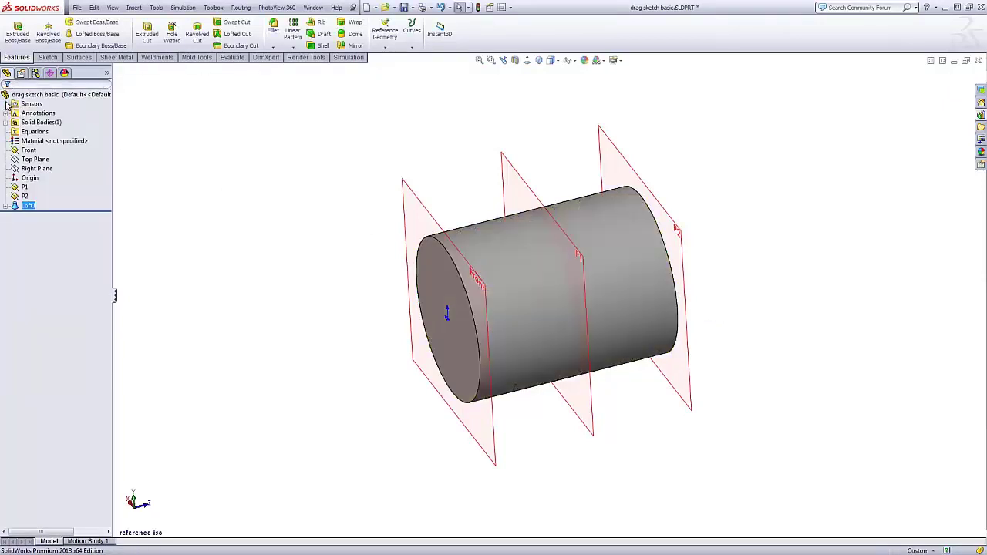
Step: Reopen Loft1 for editing with Drag Sketch enabled
right_click(28, 207)
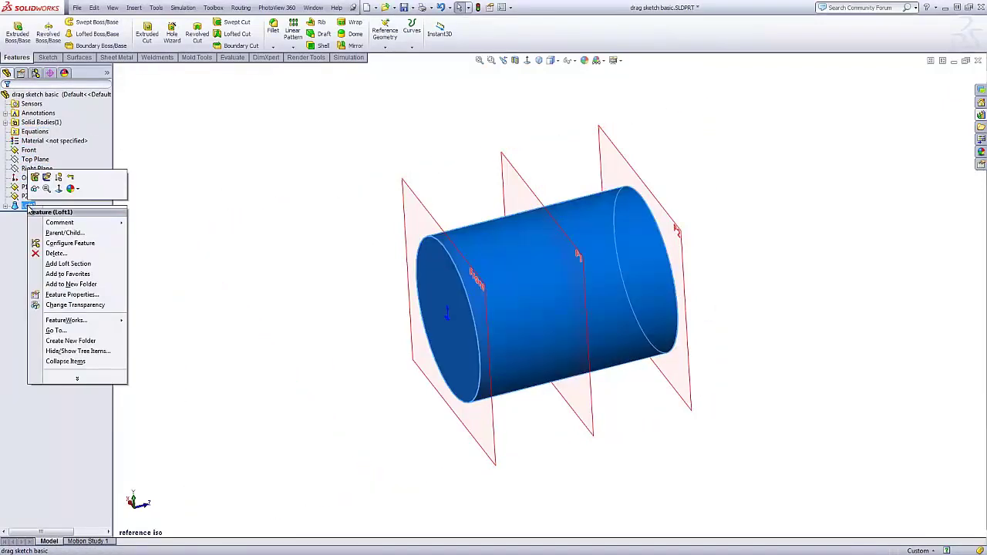
key(Escape)
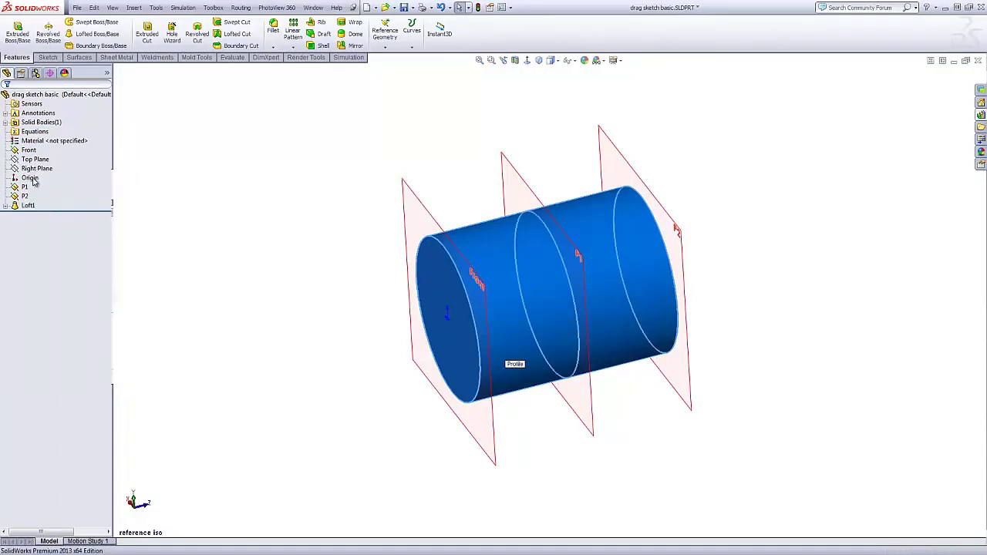
click(33, 182)
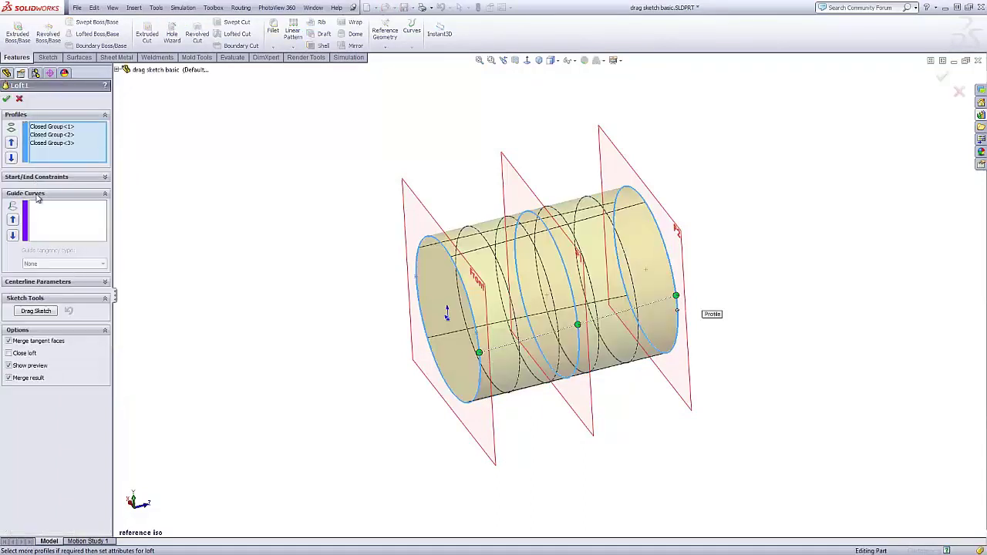
click(43, 311)
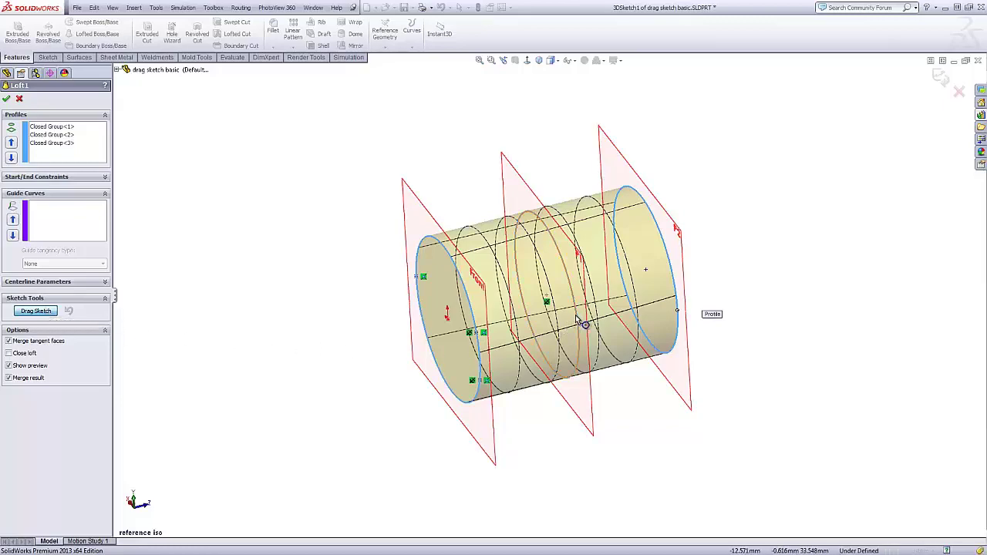
Step: Drag the profile circles to swell the loft into a barrel and tilt its left end outward
middle_drag(616, 393, 610, 300)
mouse_move(600, 296)
mouse_down()
mouse_move(480, 293)
mouse_move(493, 291)
mouse_up()
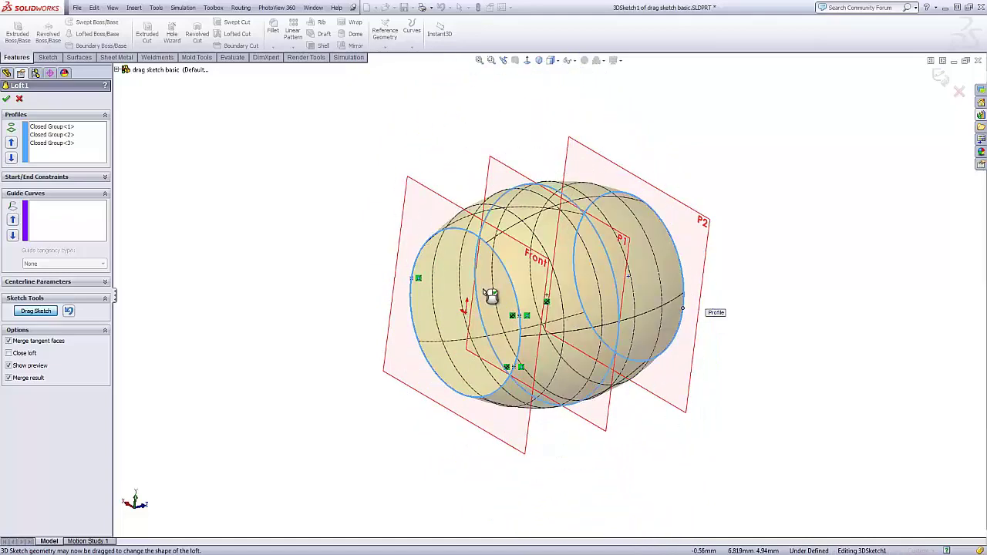
middle_drag(743, 258, 685, 286)
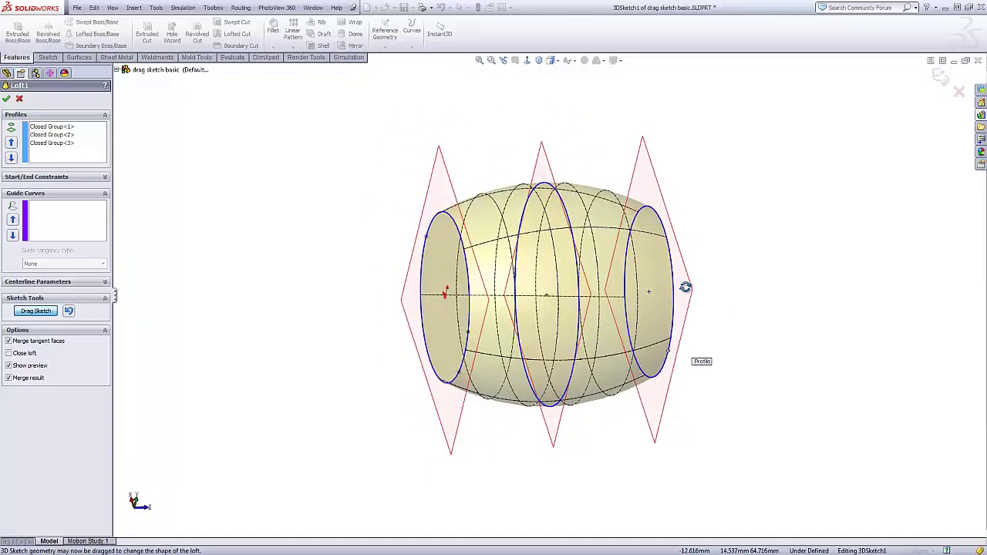
drag(413, 245, 368, 308)
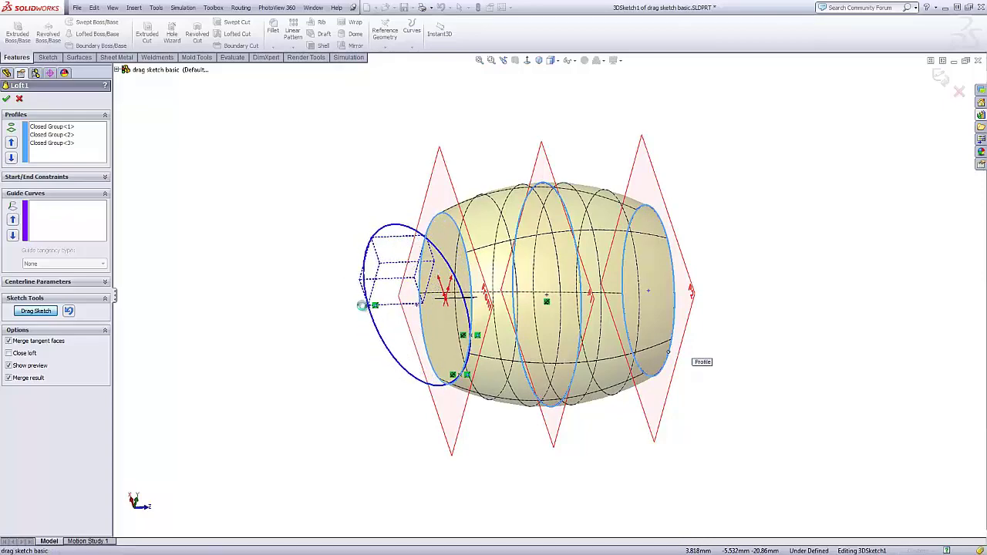
middle_drag(286, 239, 303, 290)
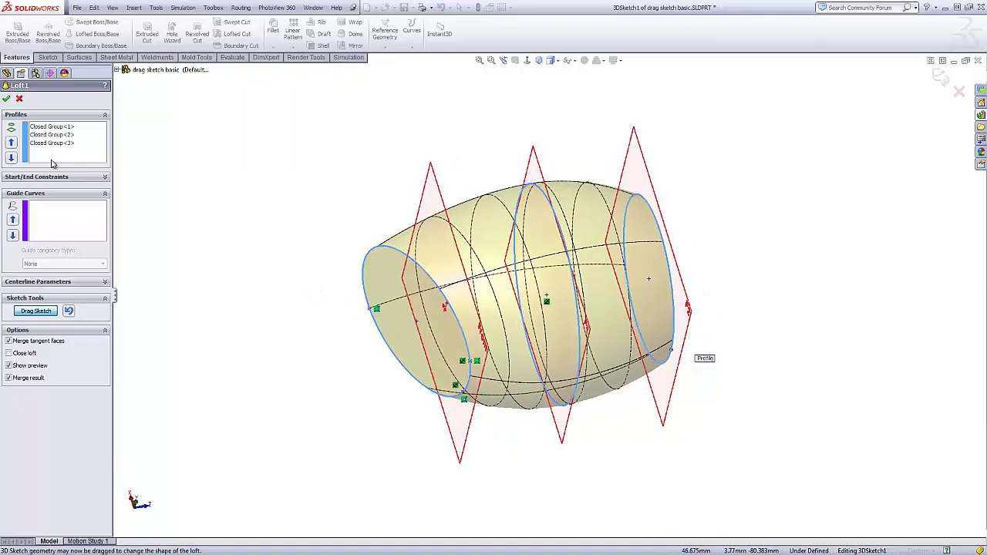
click(7, 100)
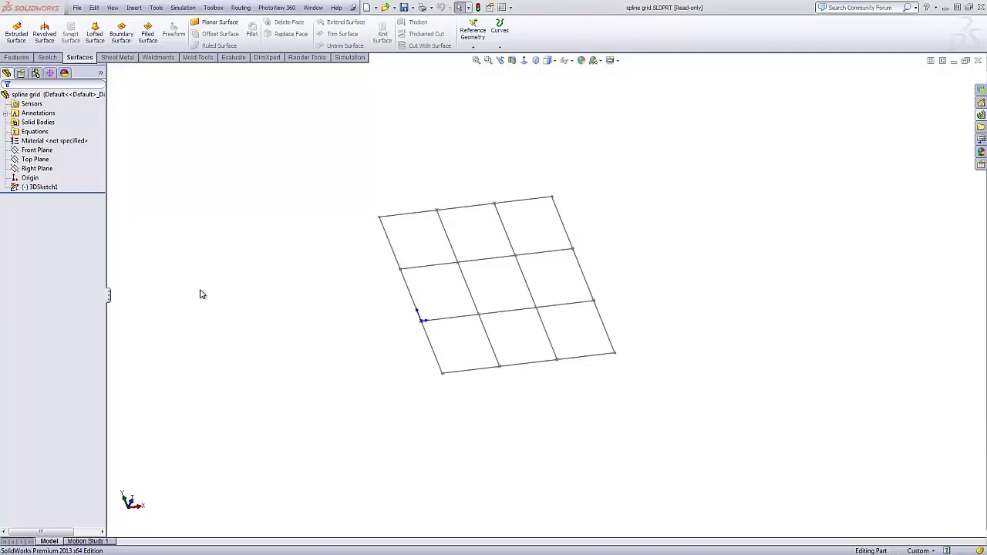
Step: Start a Boundary Surface on the grid sketch with its four vertical curves as Direction 1
click(42, 188)
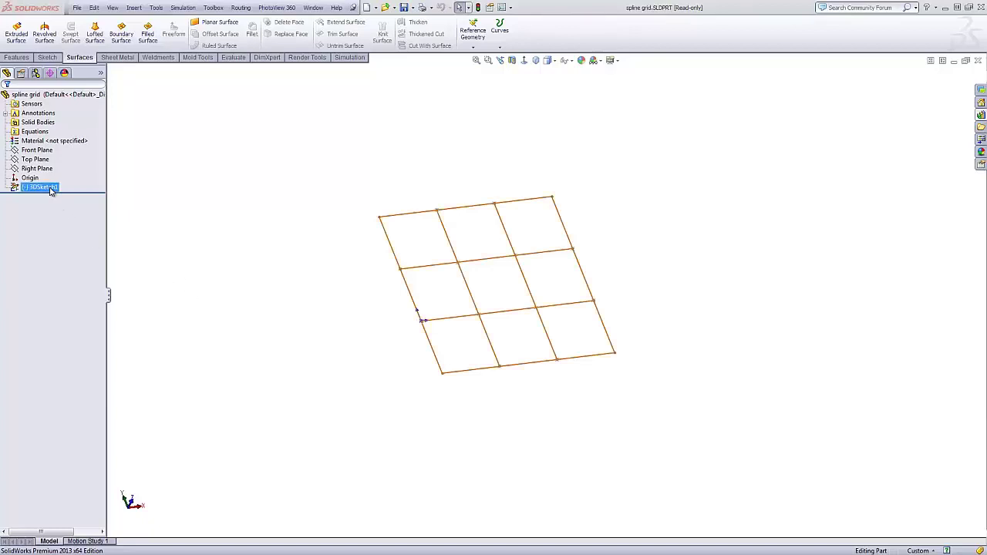
click(120, 39)
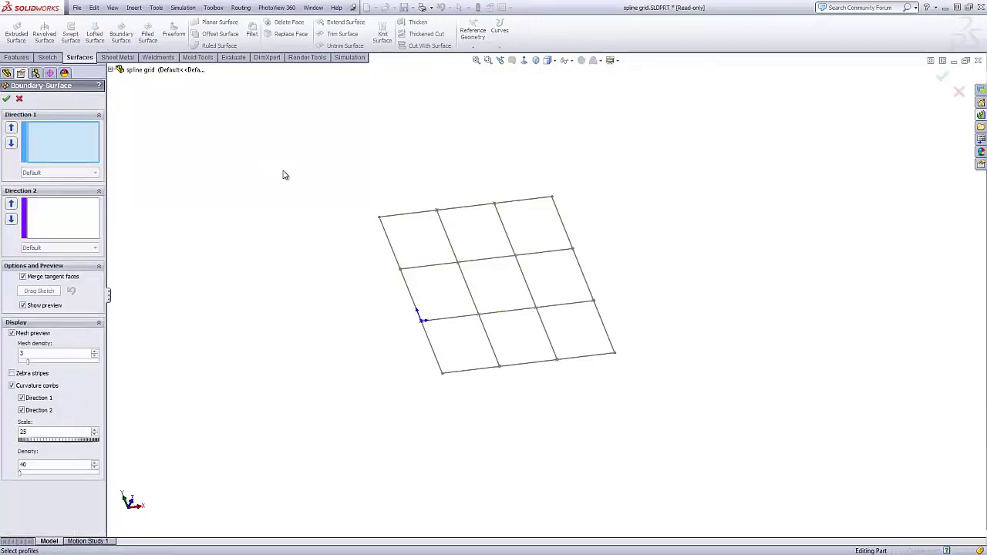
click(383, 229)
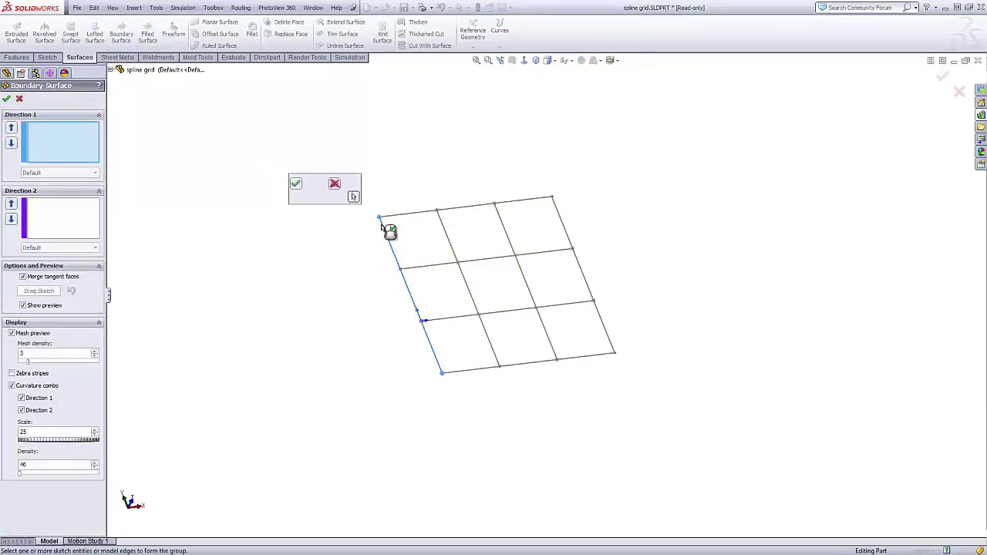
click(296, 186)
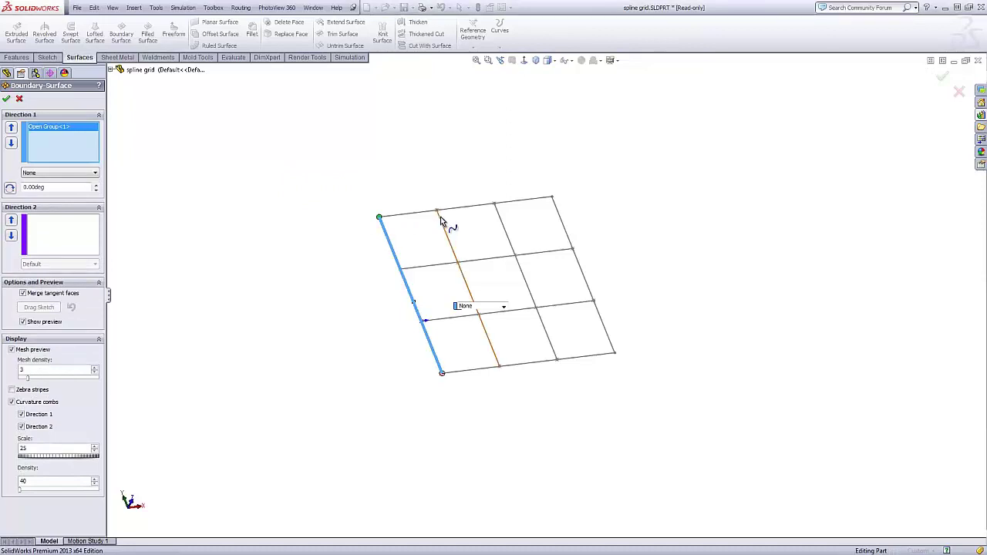
click(441, 221)
click(356, 177)
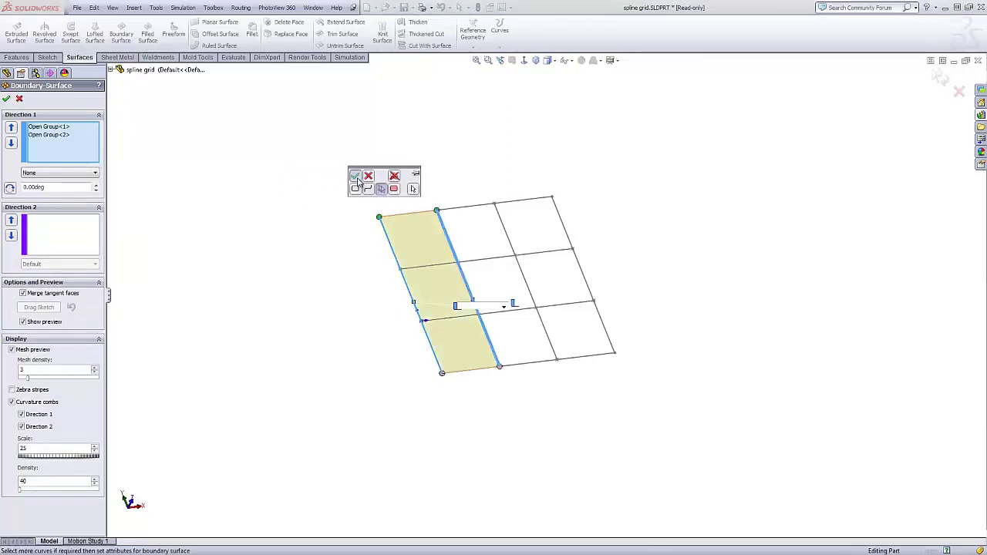
click(499, 214)
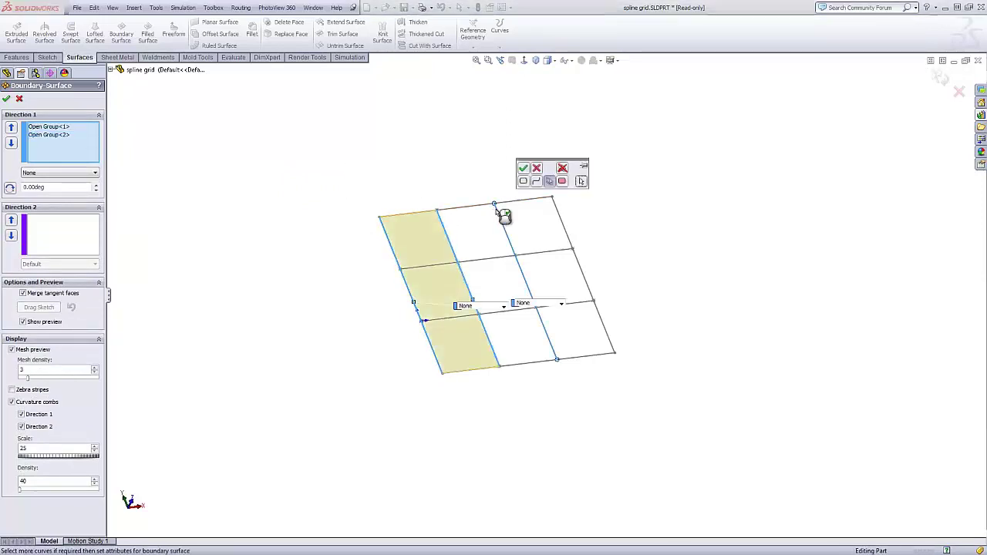
click(523, 169)
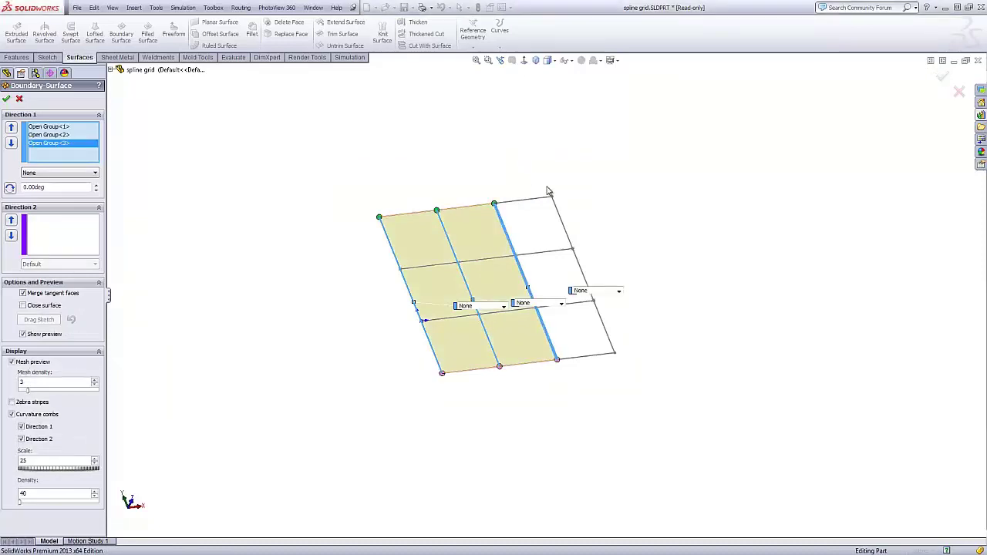
click(560, 213)
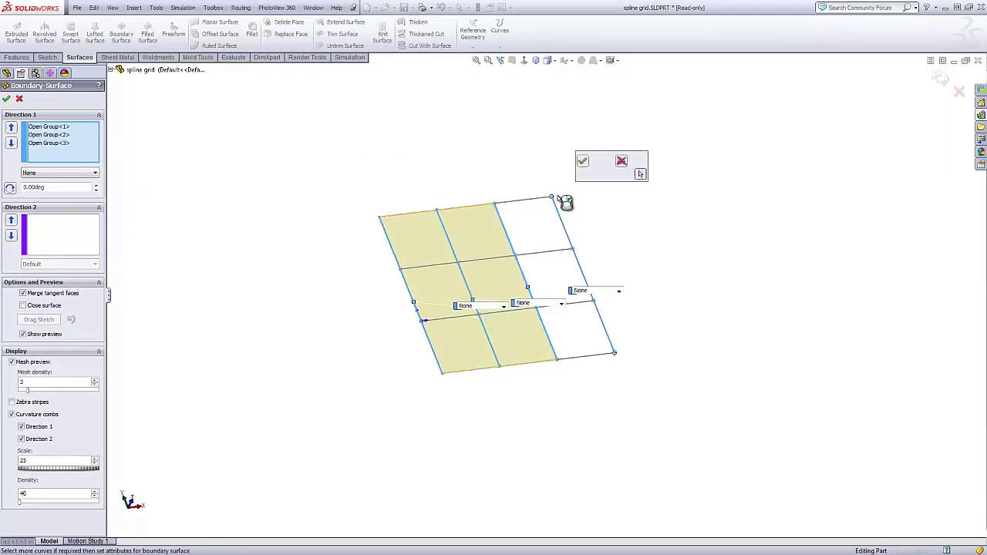
click(583, 164)
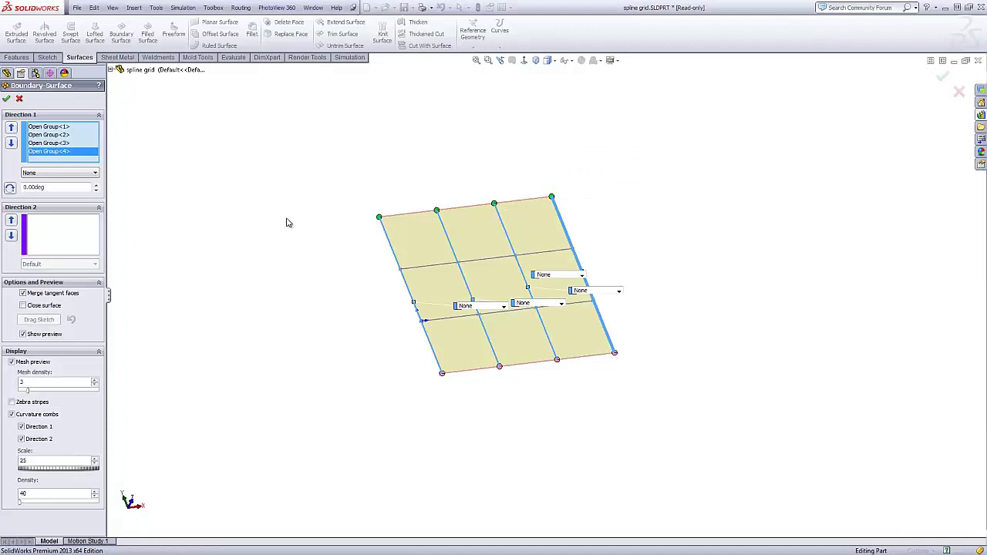
Step: Add the four horizontal curves, top to bottom, as Direction 2 and accept the surface
click(63, 235)
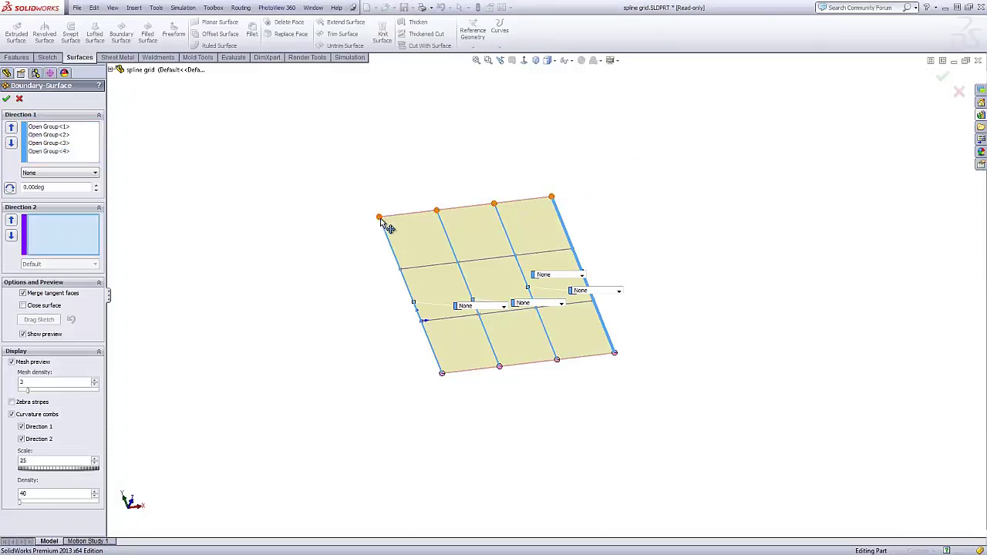
click(384, 217)
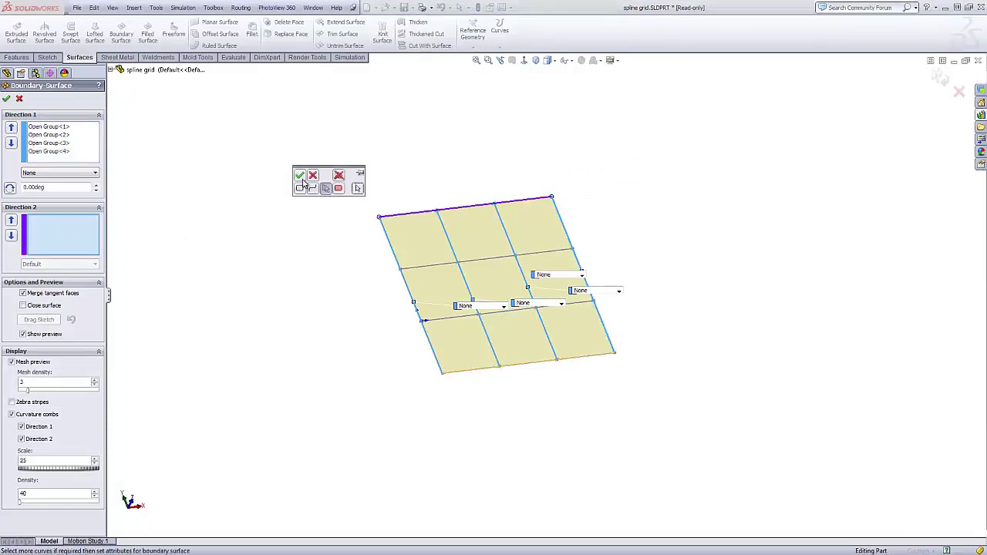
click(300, 176)
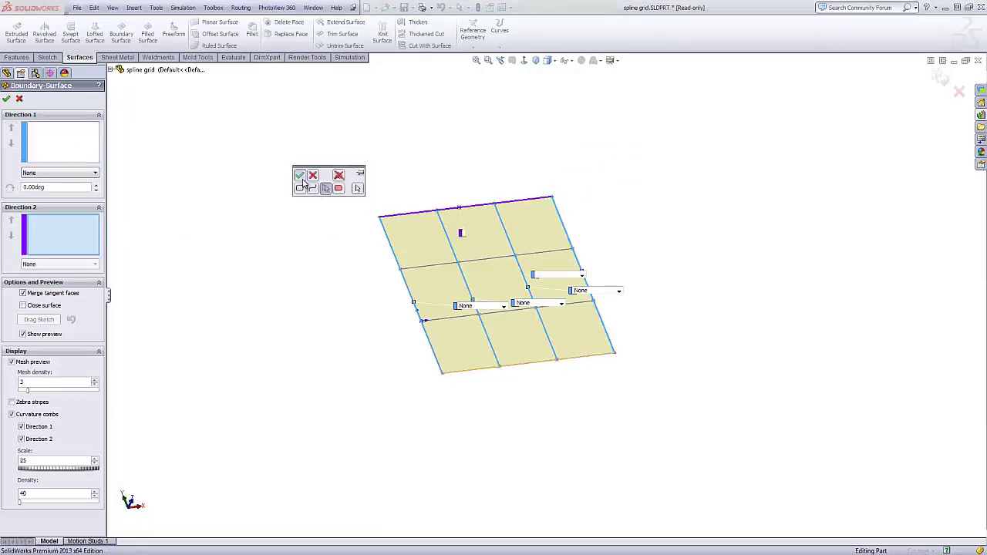
click(403, 270)
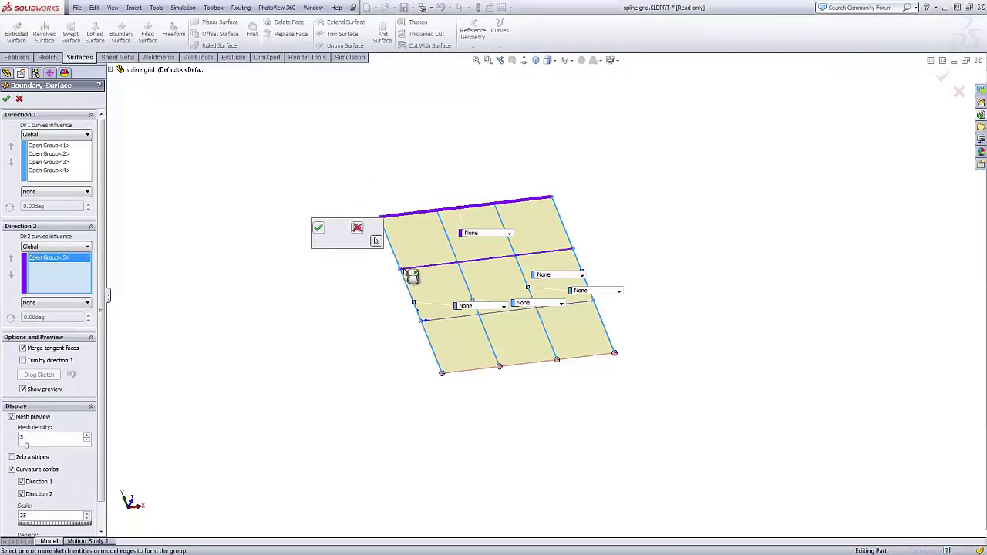
click(318, 229)
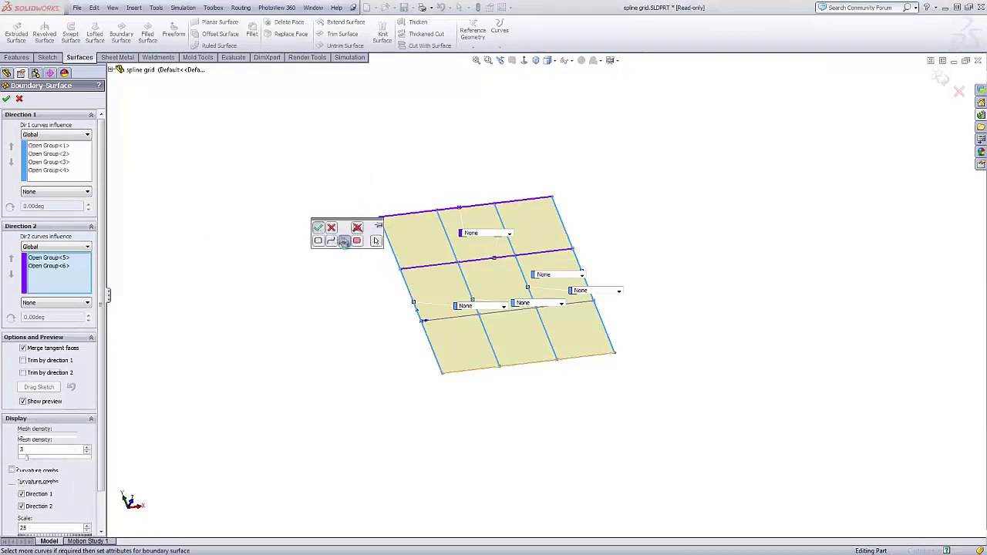
click(430, 319)
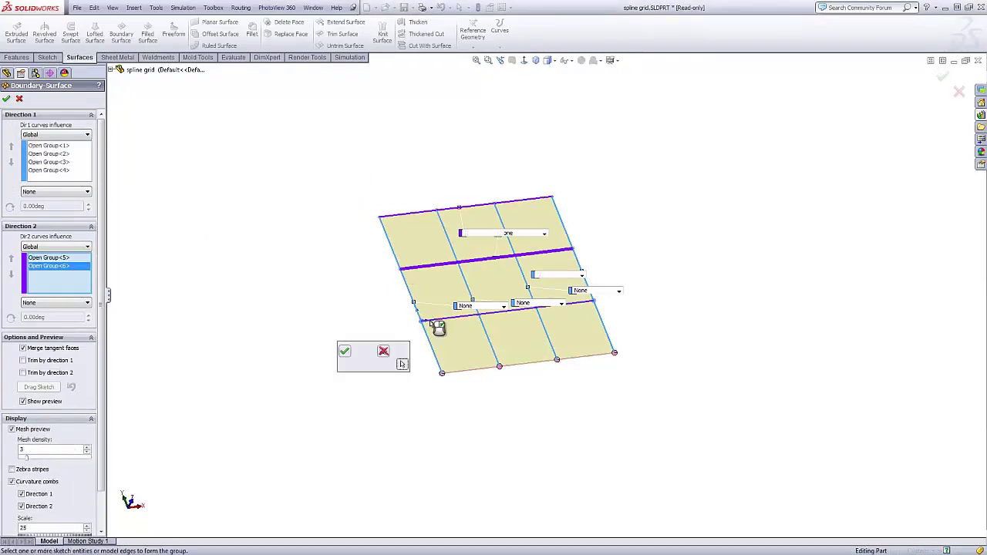
click(345, 352)
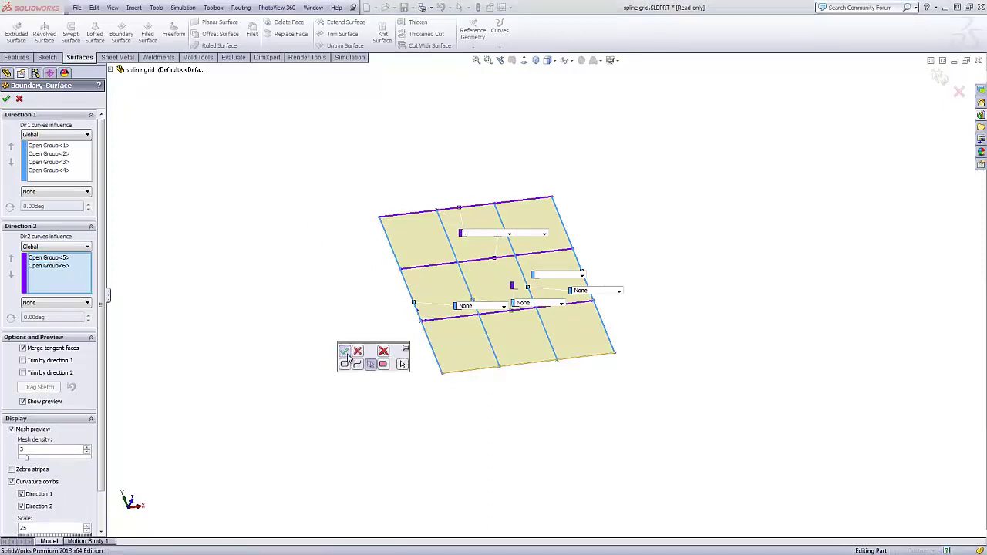
click(452, 375)
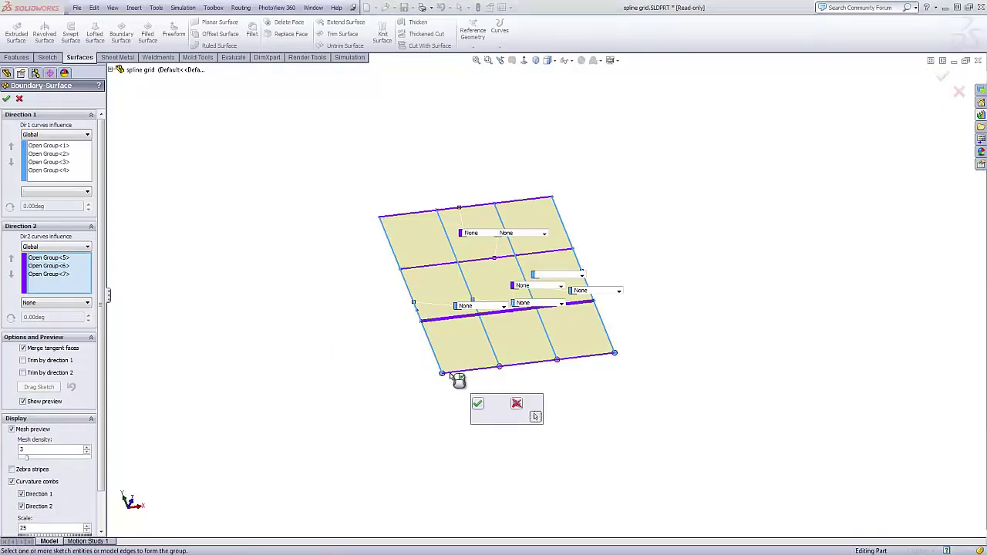
click(478, 403)
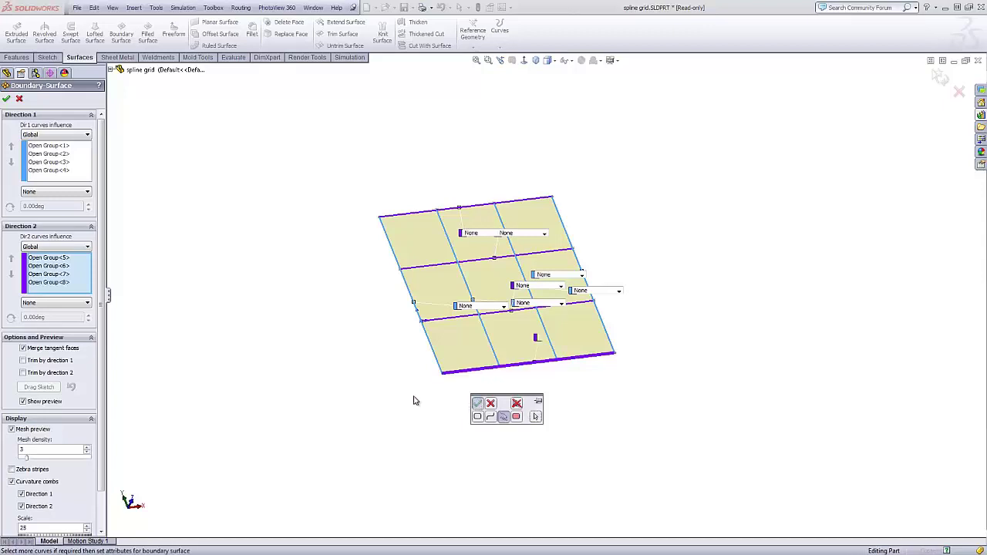
click(8, 100)
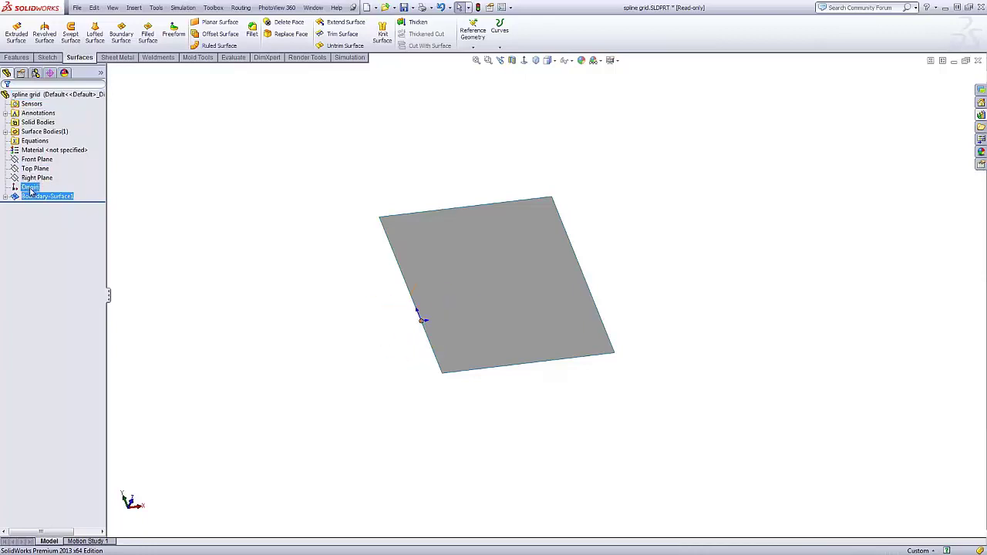
Step: Reopen Boundary-Surface1 for editing with Drag Sketch turned on
right_click(34, 198)
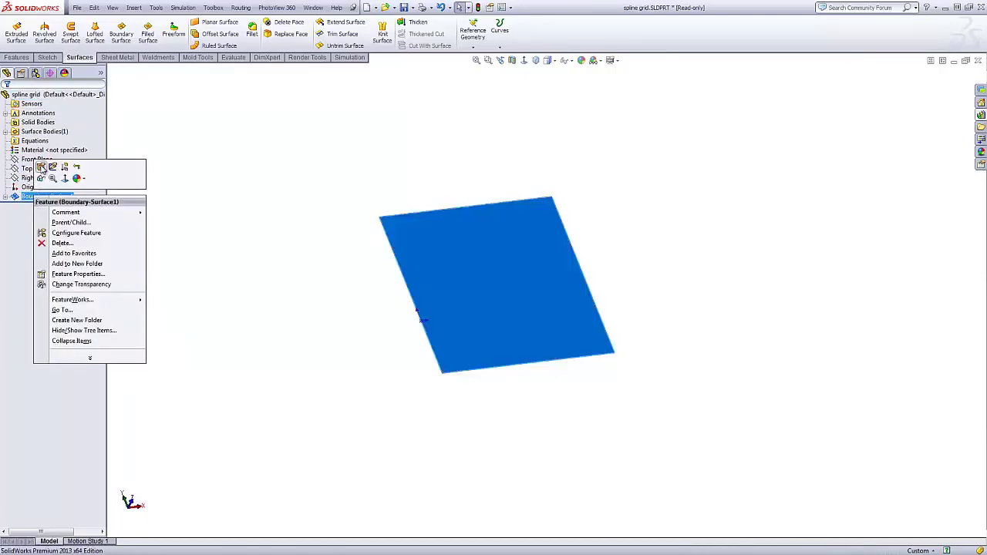
click(41, 167)
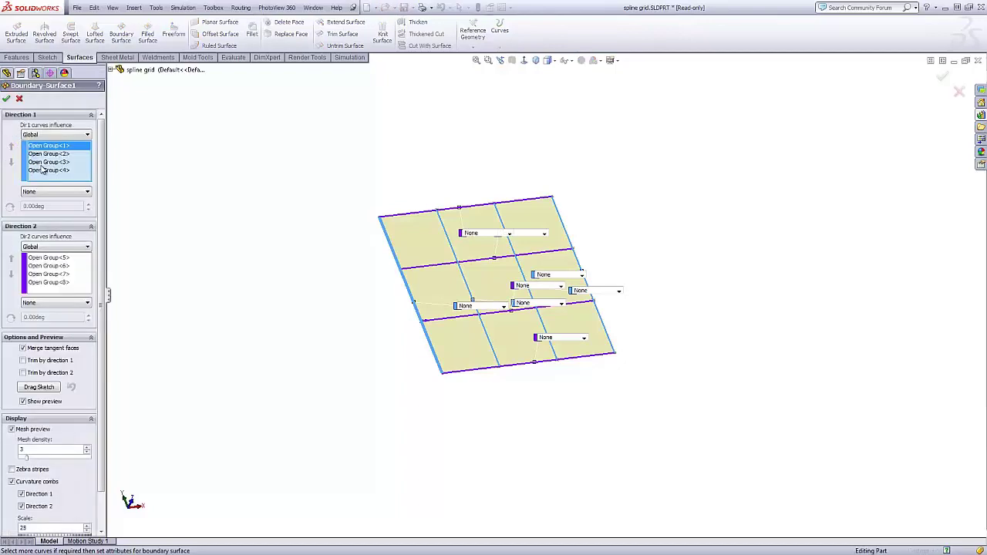
click(39, 387)
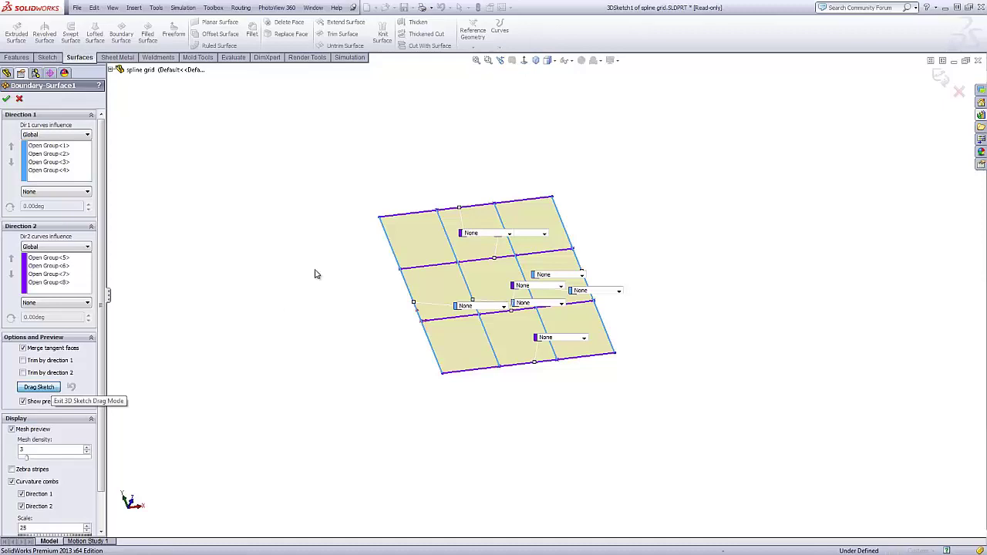
Step: Bend the middle and right-edge splines into waves, accept, and inspect the wavy surface
click(447, 264)
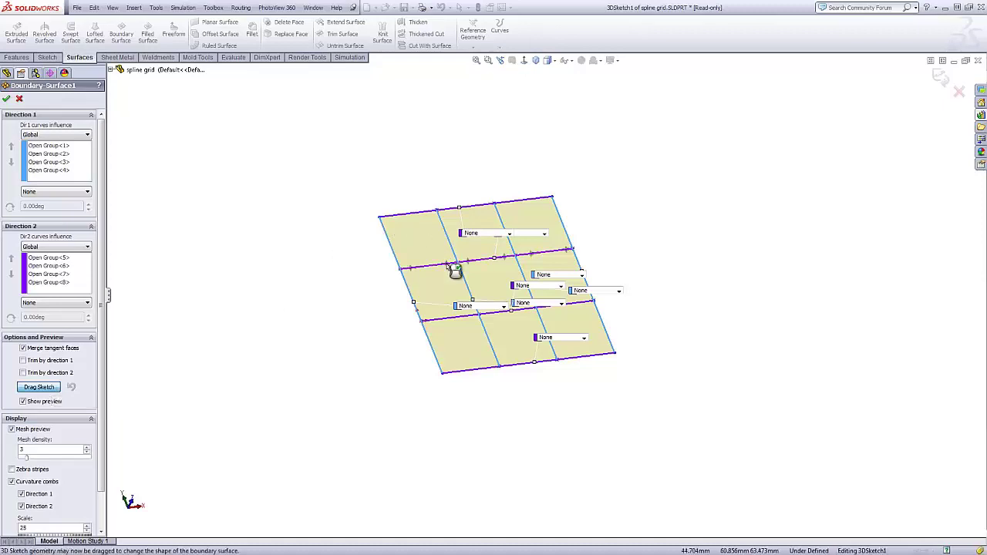
drag(445, 255, 452, 257)
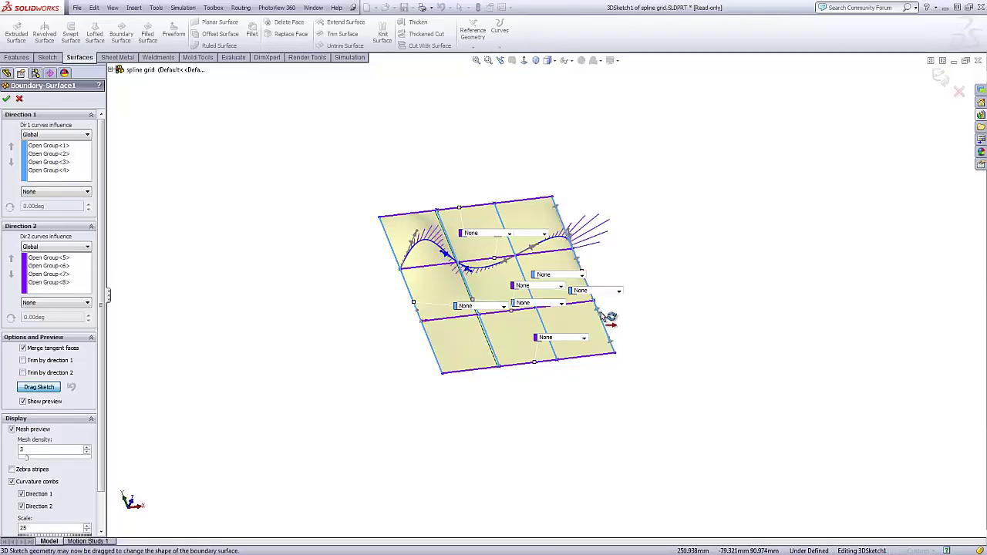
drag(603, 309, 598, 303)
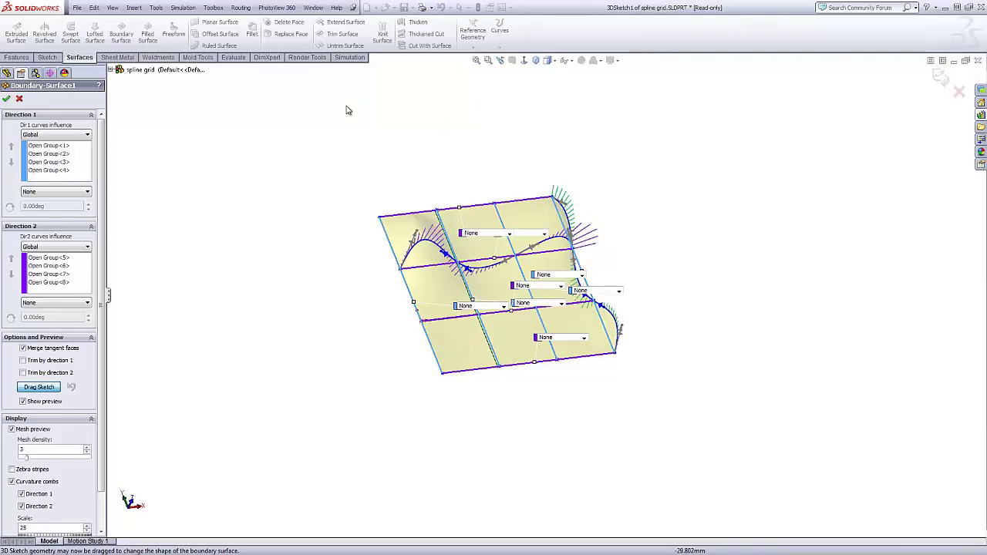
click(7, 99)
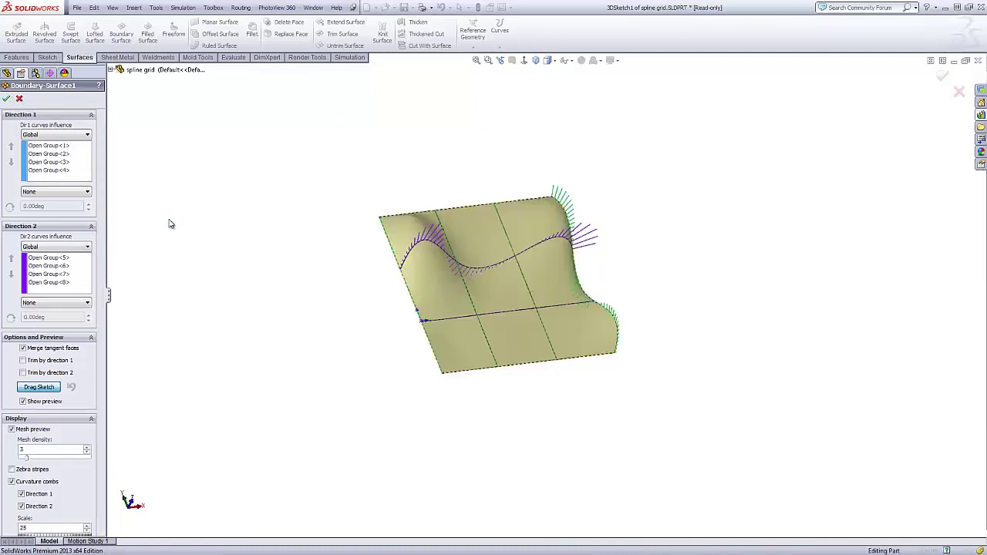
middle_drag(171, 224, 573, 146)
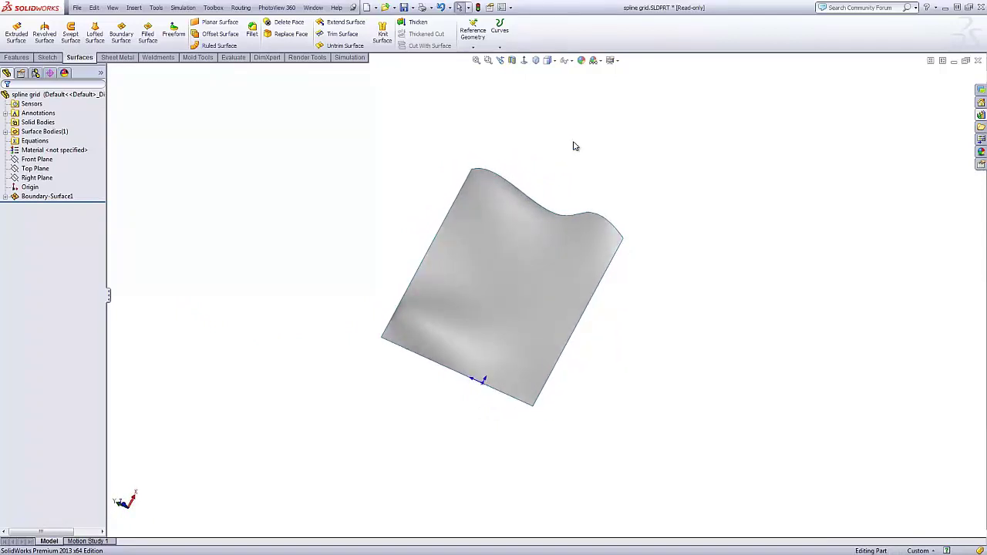